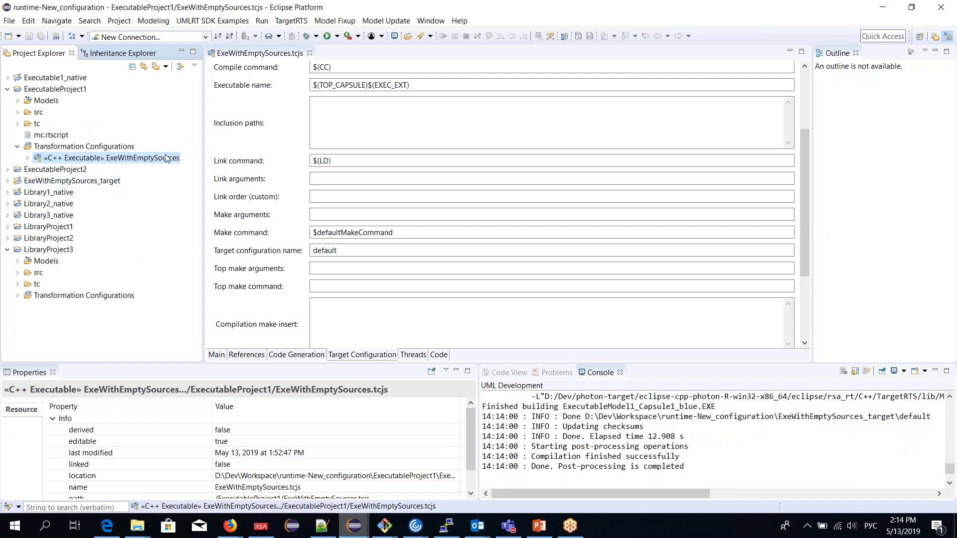
Collapse LibraryProject3 and examine the generated projects, including the contents of ExeWithEmptySources_target
left_click(8, 251)
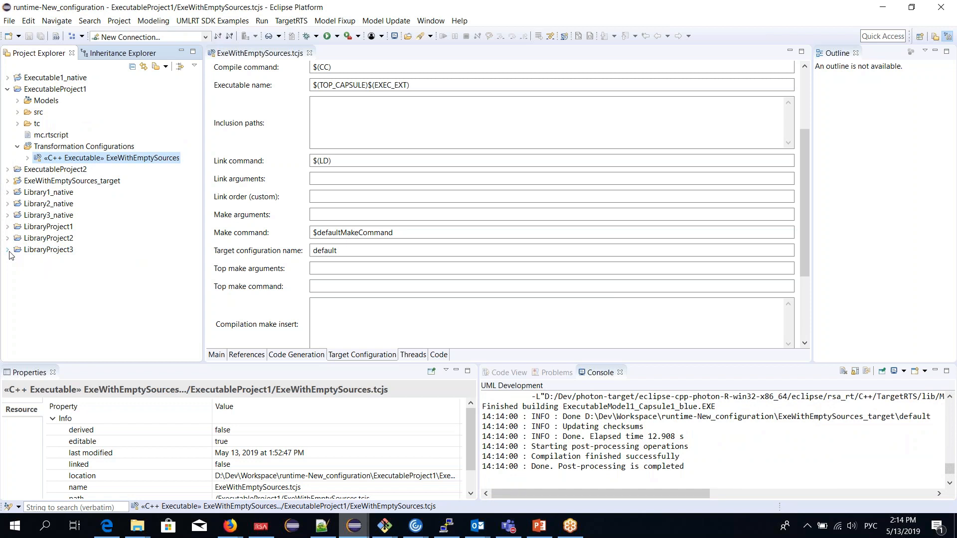
left_click(82, 182)
left_click(54, 79)
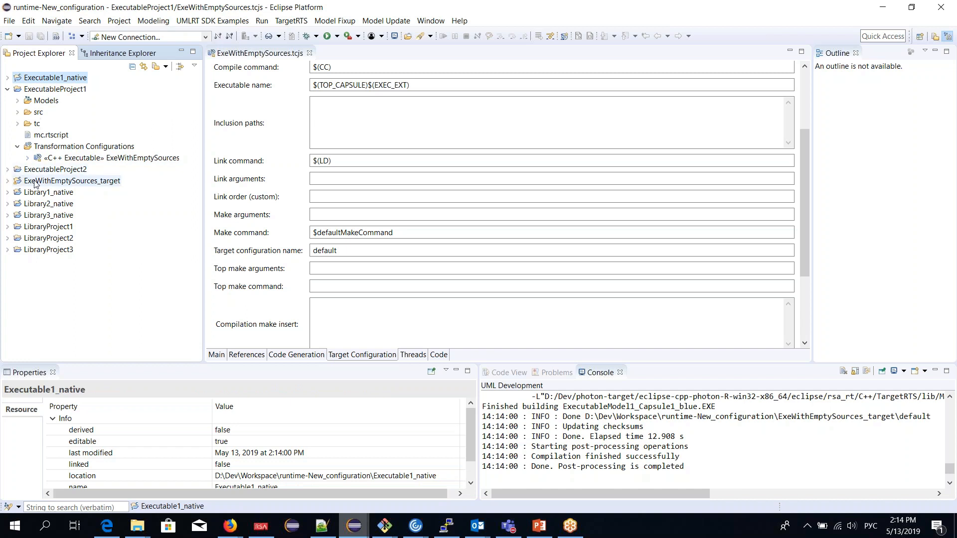
left_click(7, 181)
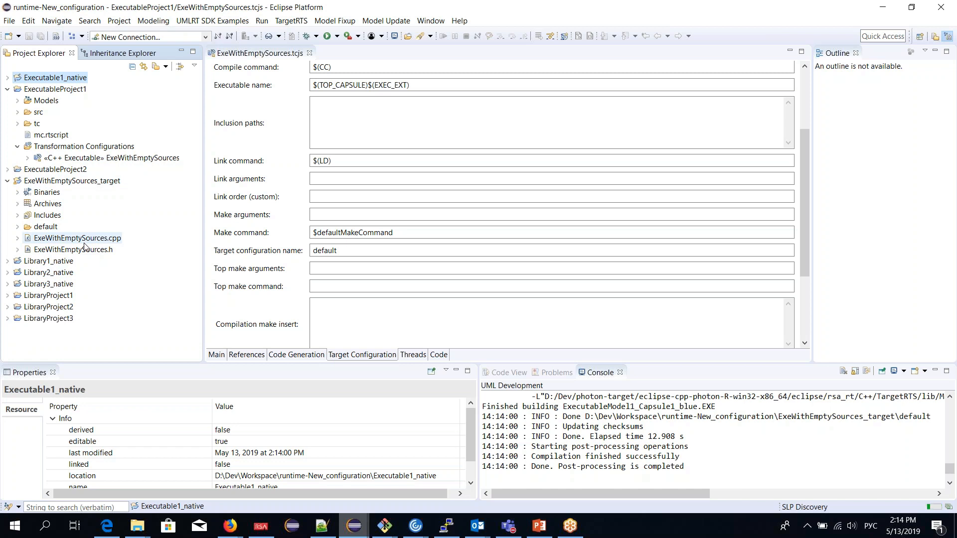
left_click(8, 182)
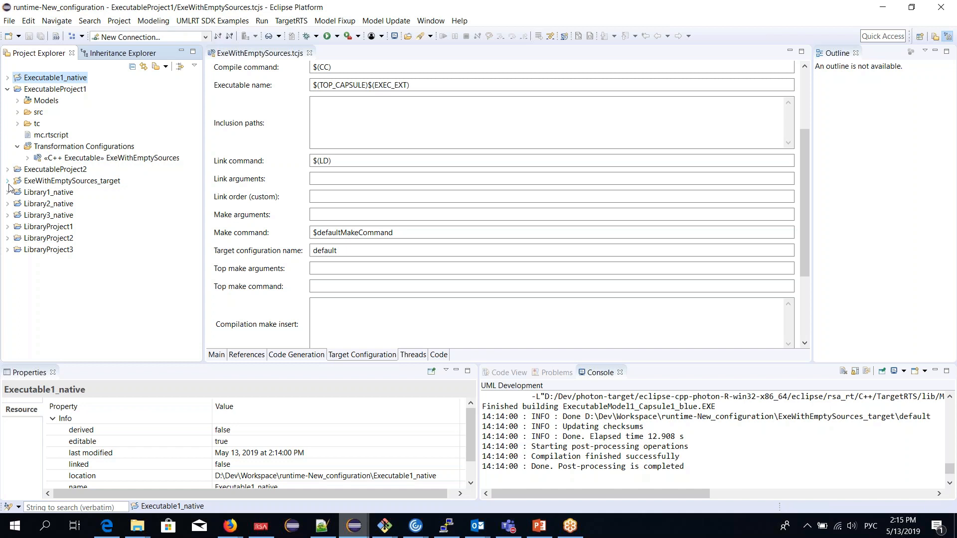
left_click(9, 183)
left_click(10, 183)
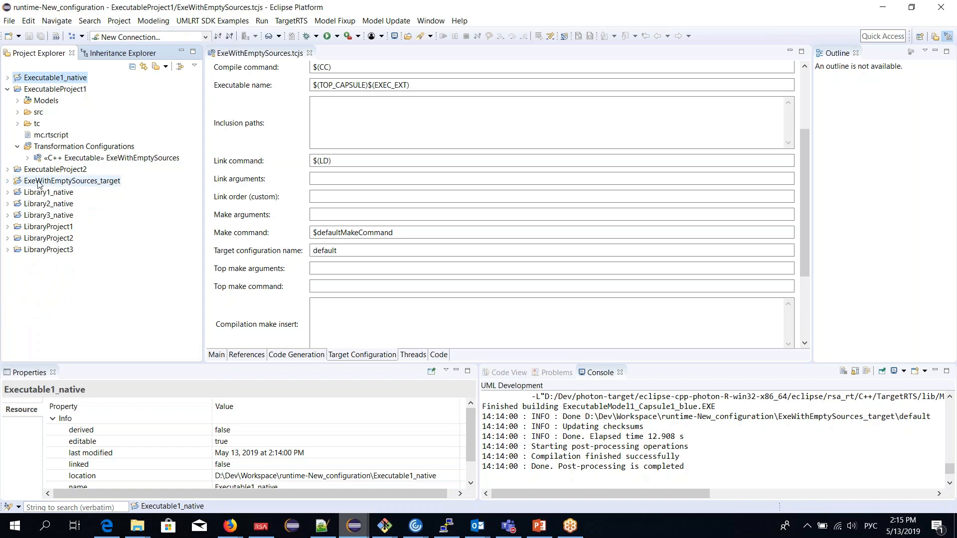
Delete the ExeWithEmptySources_target project from the workspace together with its contents on disk
left_click(55, 184)
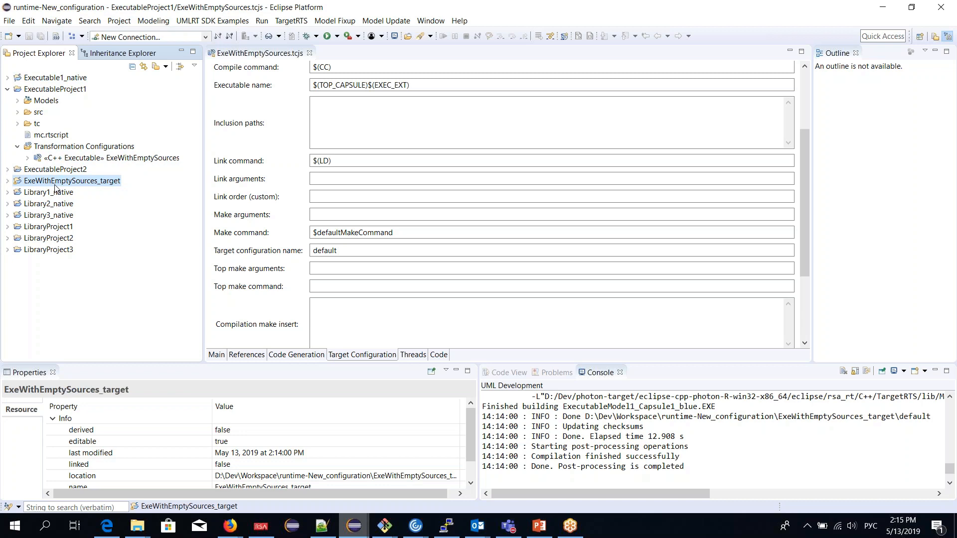
right_click(55, 189)
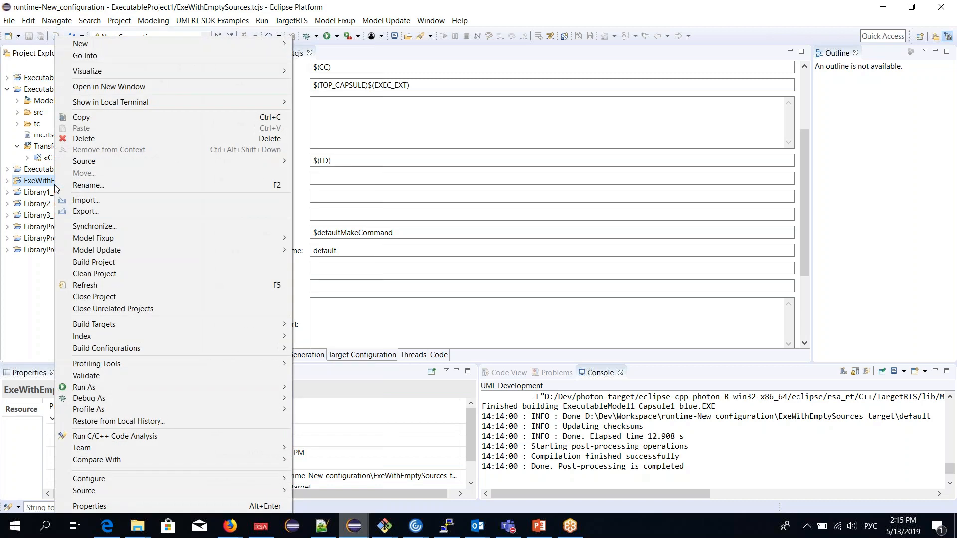
left_click(83, 139)
left_click(405, 205)
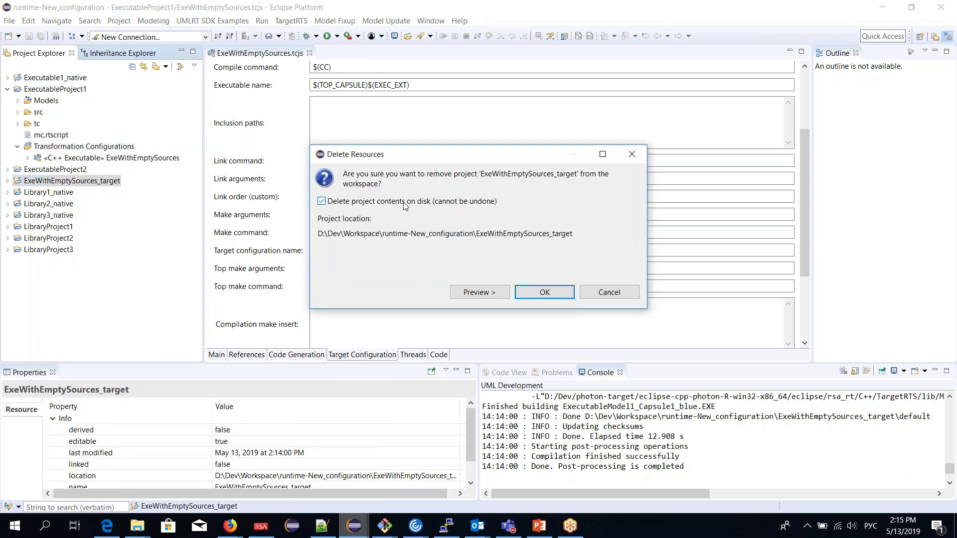
left_click(544, 293)
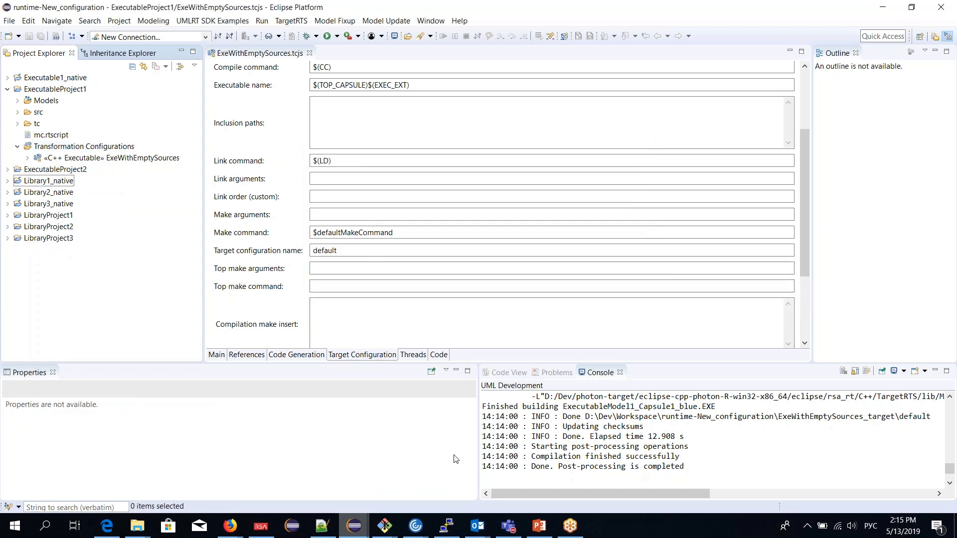
Enlarge the Console view and build the ExeWithEmptySources transformation configuration of ExecutableProject1
left_click_drag(478, 441, 261, 449)
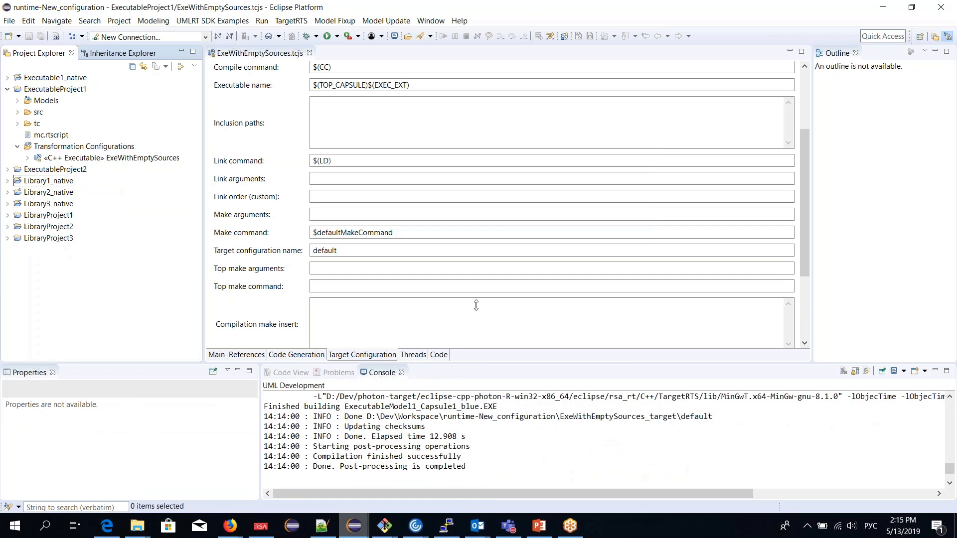
left_click_drag(476, 305, 476, 302)
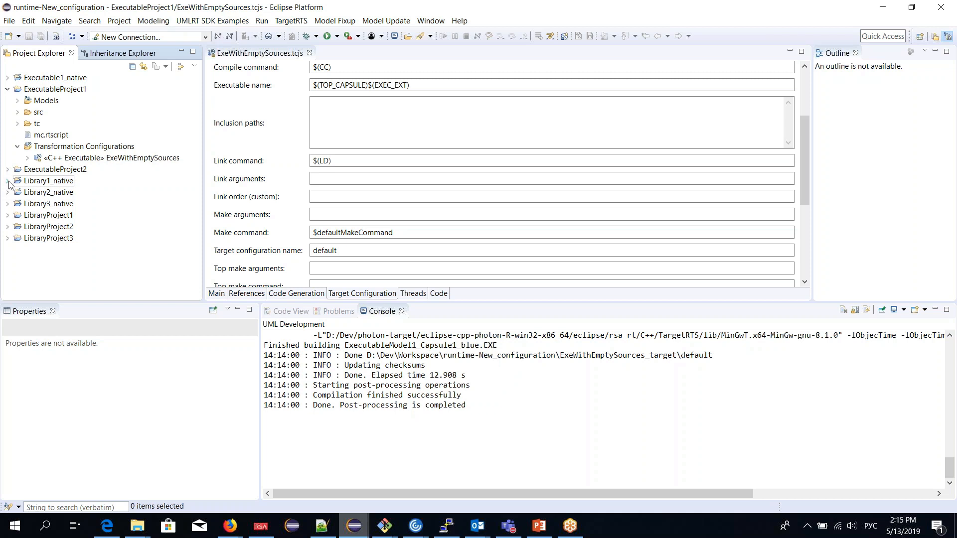
left_click(83, 159)
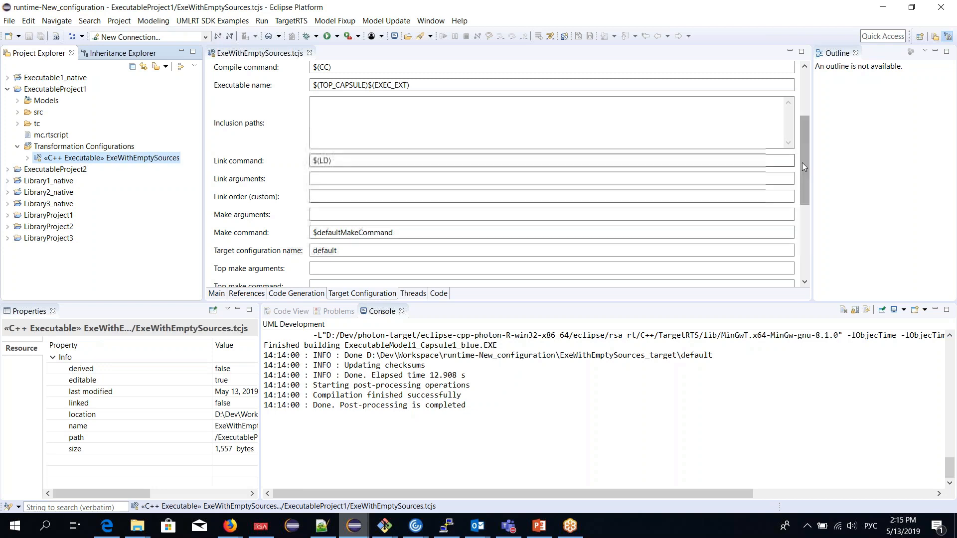
left_click_drag(802, 162, 800, 102)
left_click(778, 76)
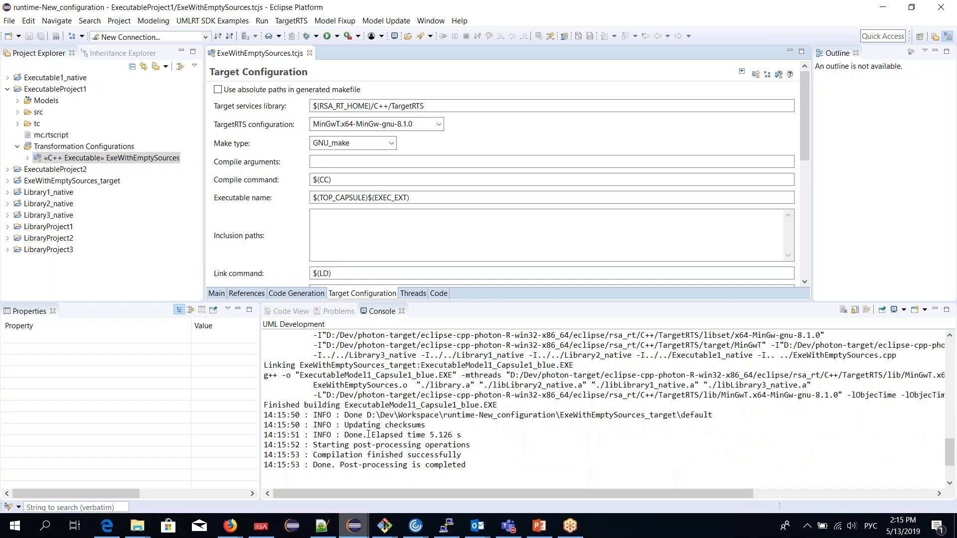
Review the code generation messages in the build log and the contents of the regenerated ExeWithEmptySources_target project
left_click(703, 387)
scroll(702, 388, "up", 3)
scroll(702, 387, "up", 8)
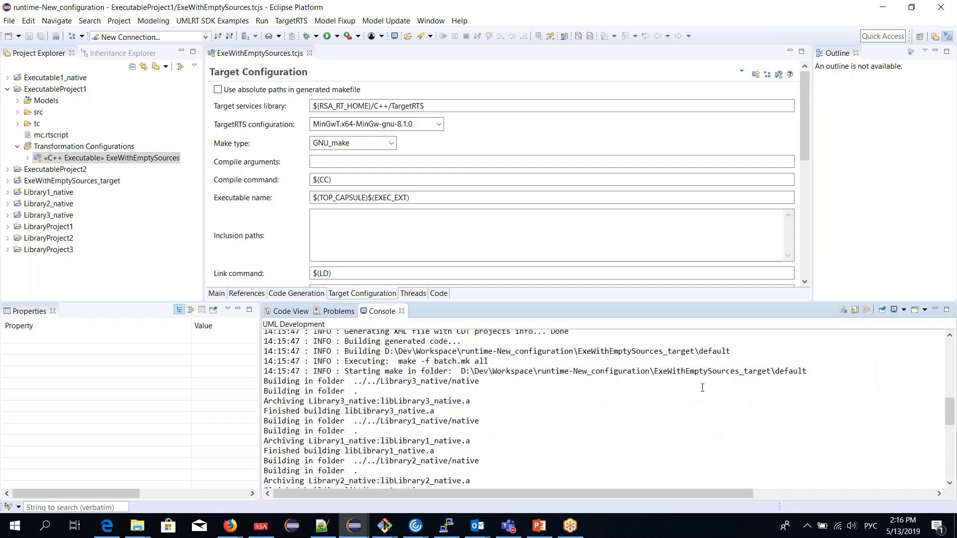
scroll(702, 388, "up", 1)
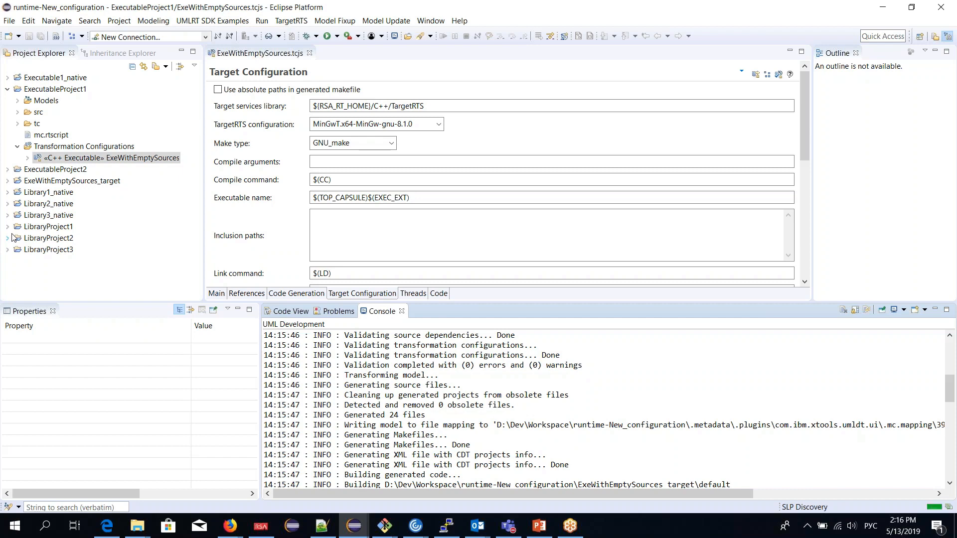
left_click(7, 182)
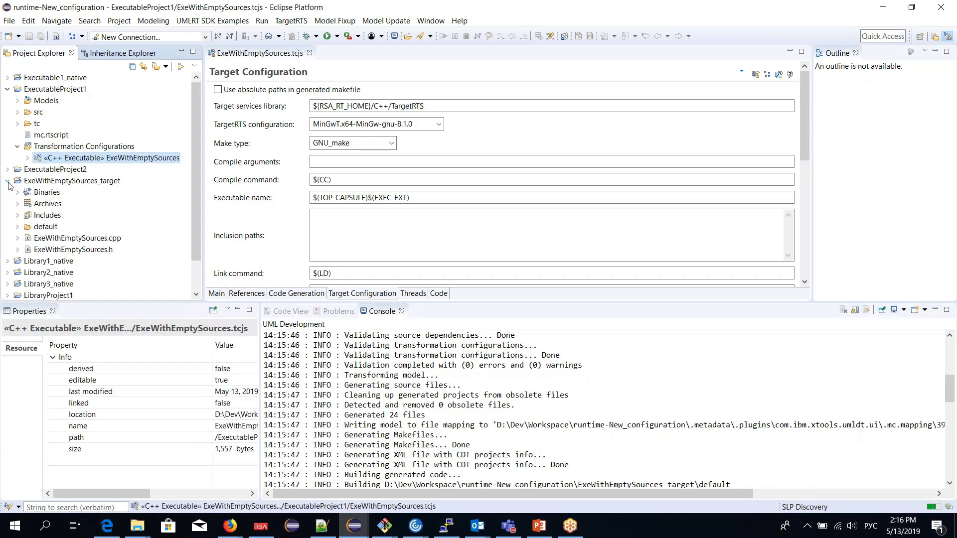
left_click(48, 239)
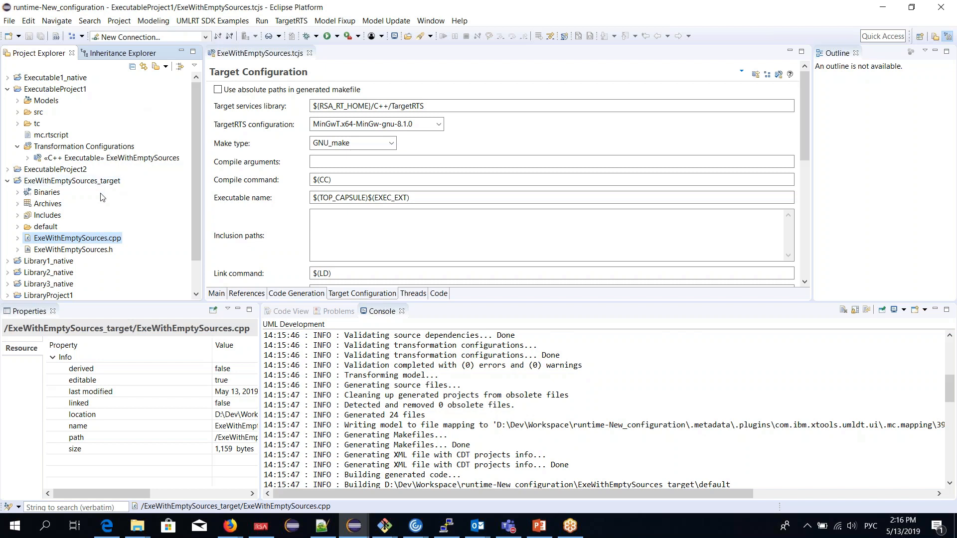
left_click(7, 181)
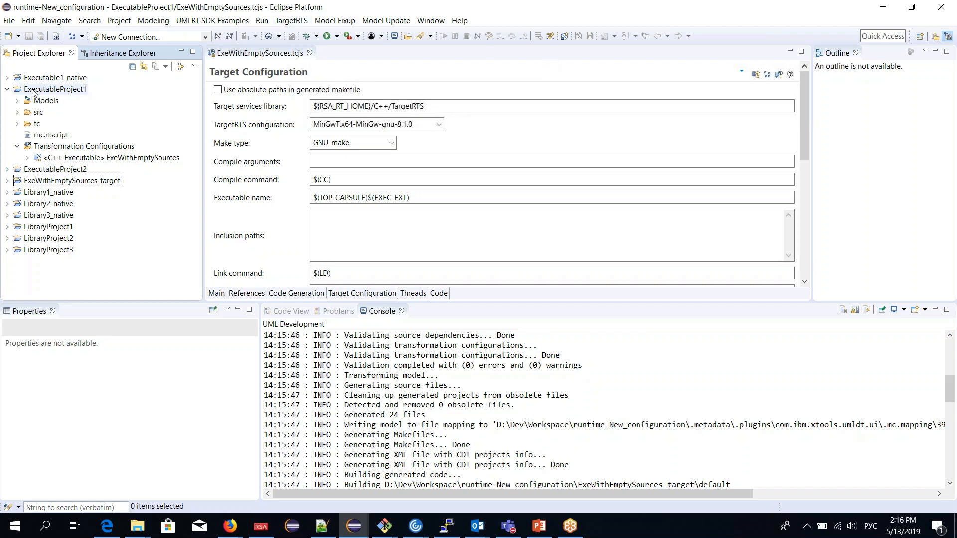
left_click(9, 21)
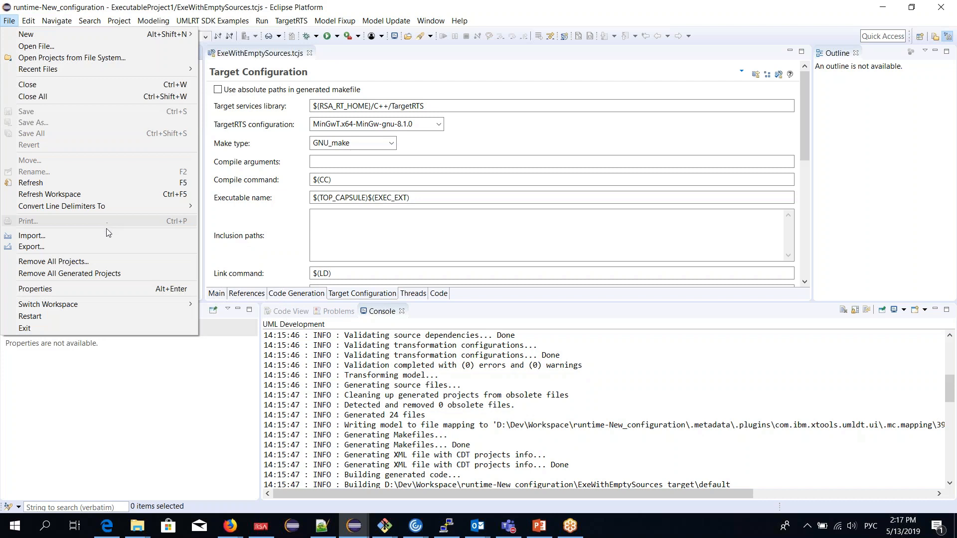
left_click(106, 262)
left_click(301, 173)
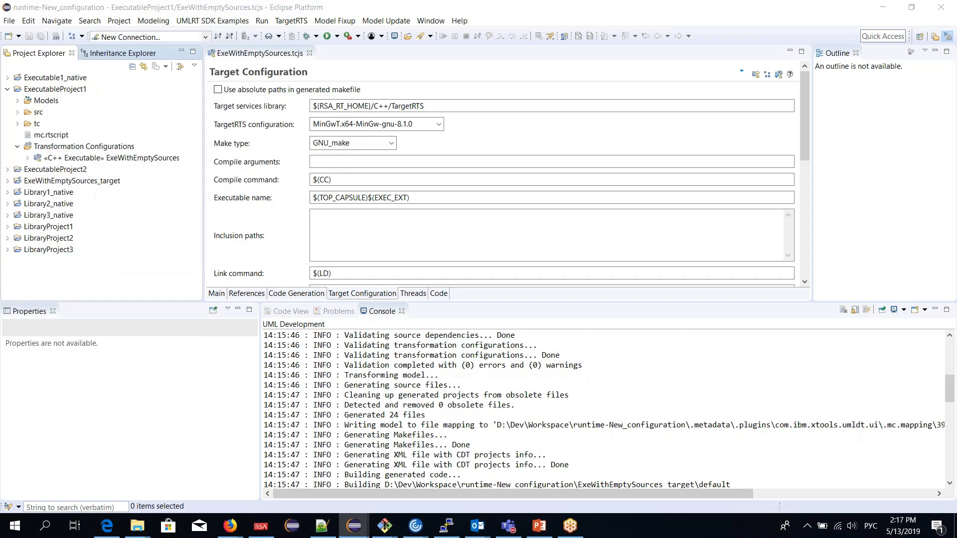
Remove all generated projects from the workspace and rebuild the ExeWithEmptySources transformation configuration
left_click(15, 23)
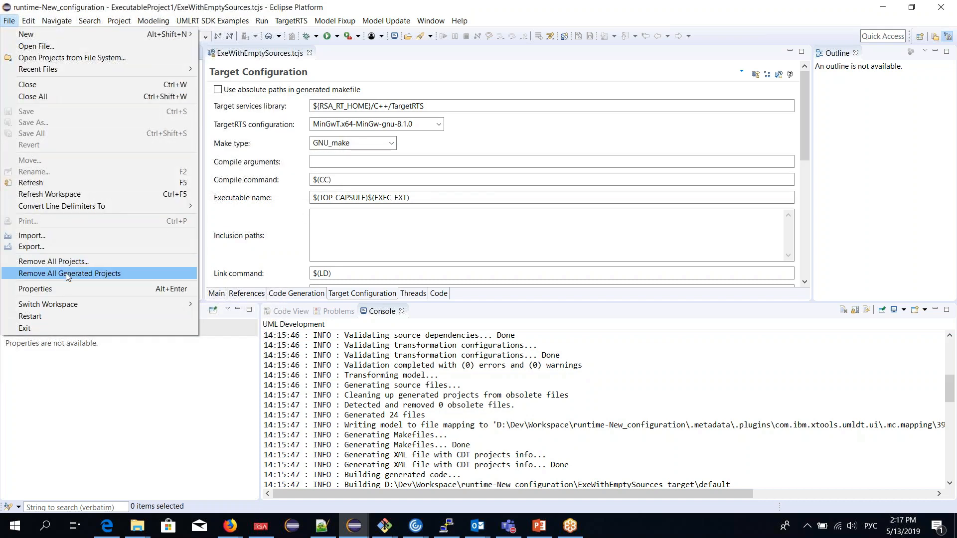
left_click(106, 272)
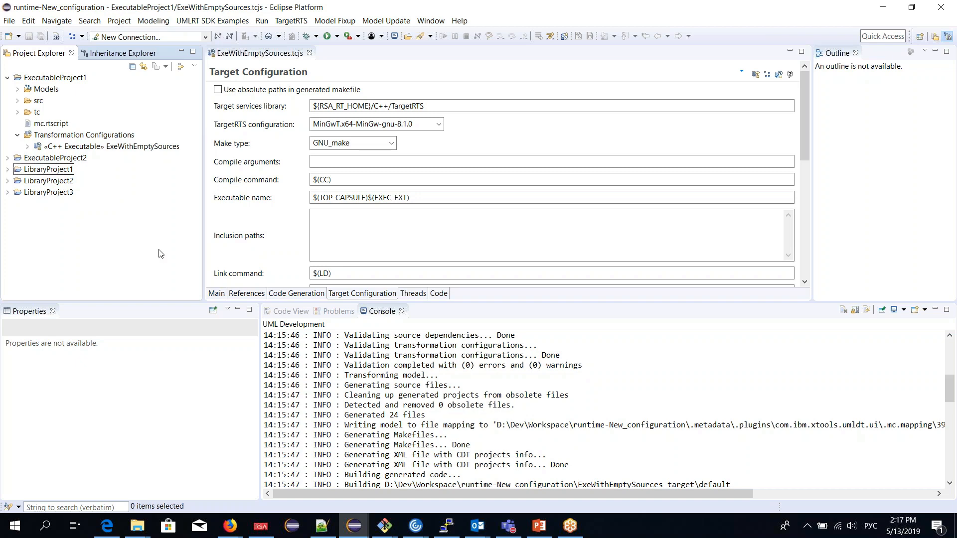
left_click(105, 146)
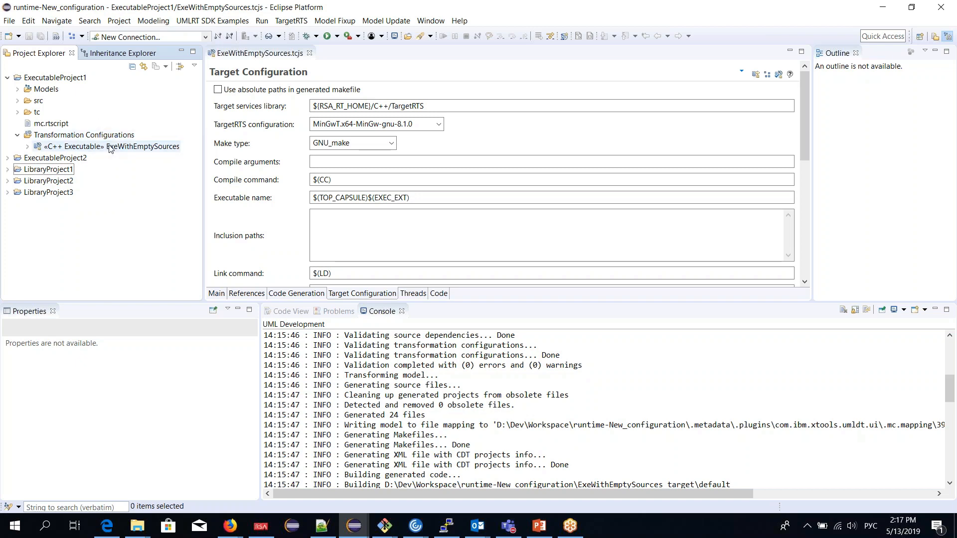
left_click(767, 74)
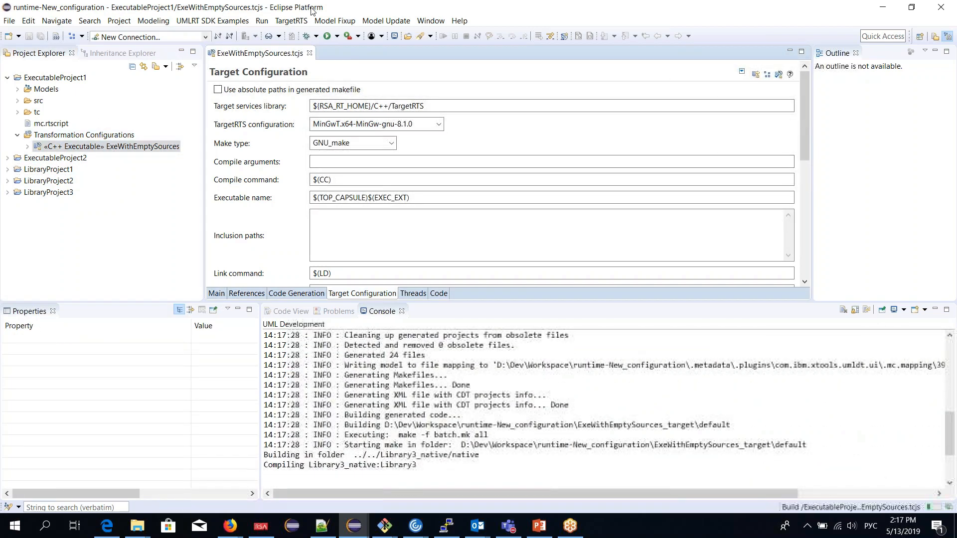
Enable "Generate additional information for Code Analysis" in the RealTime Development C++ build preferences
left_click(335, 21)
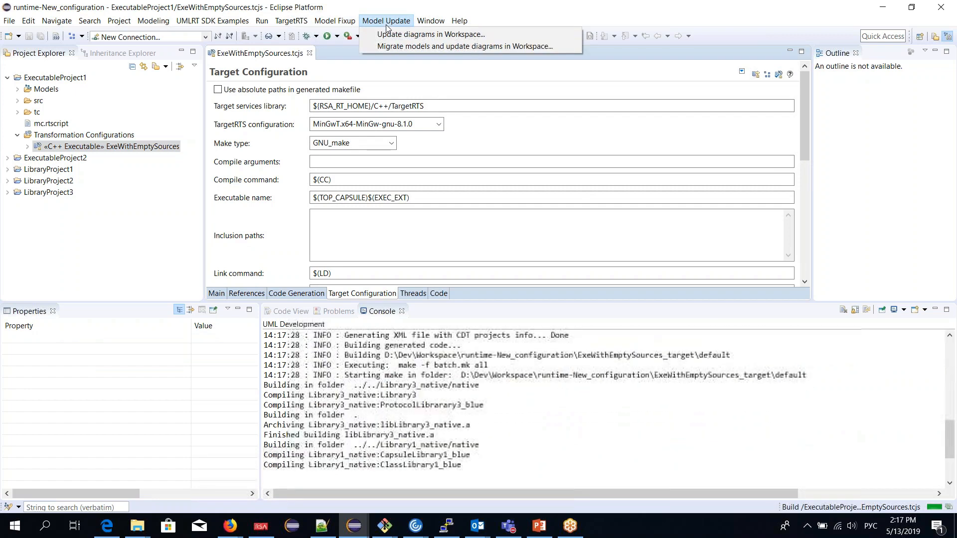
mouse_move(262, 22)
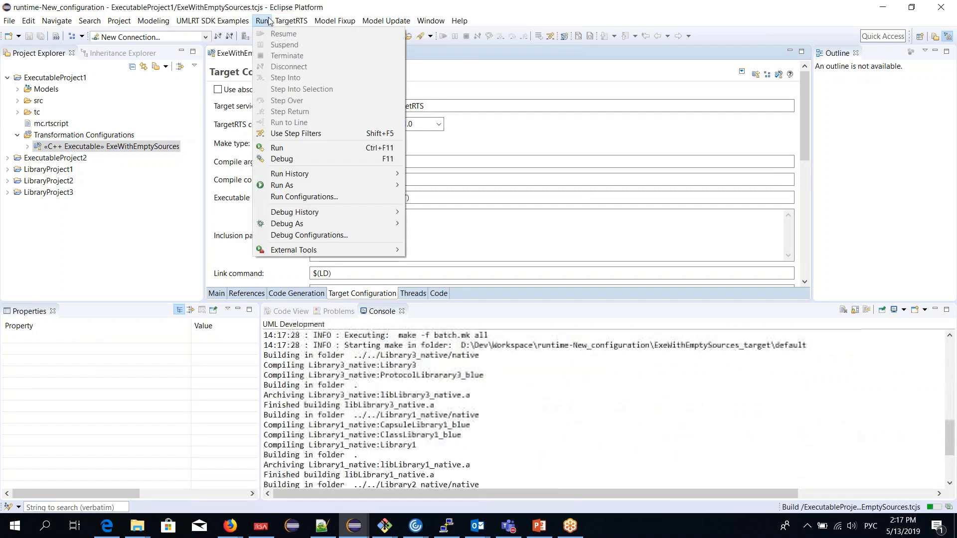
left_click(570, 16)
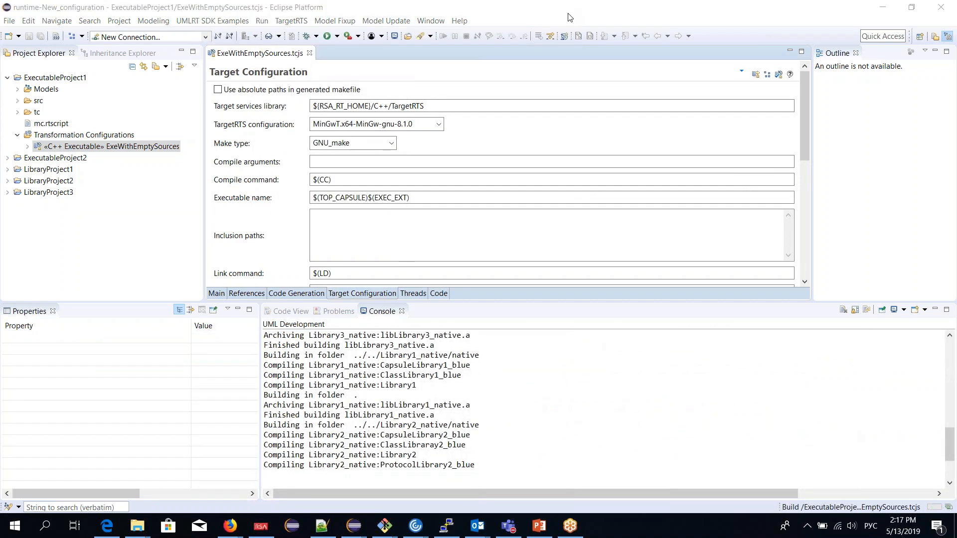
left_click(432, 22)
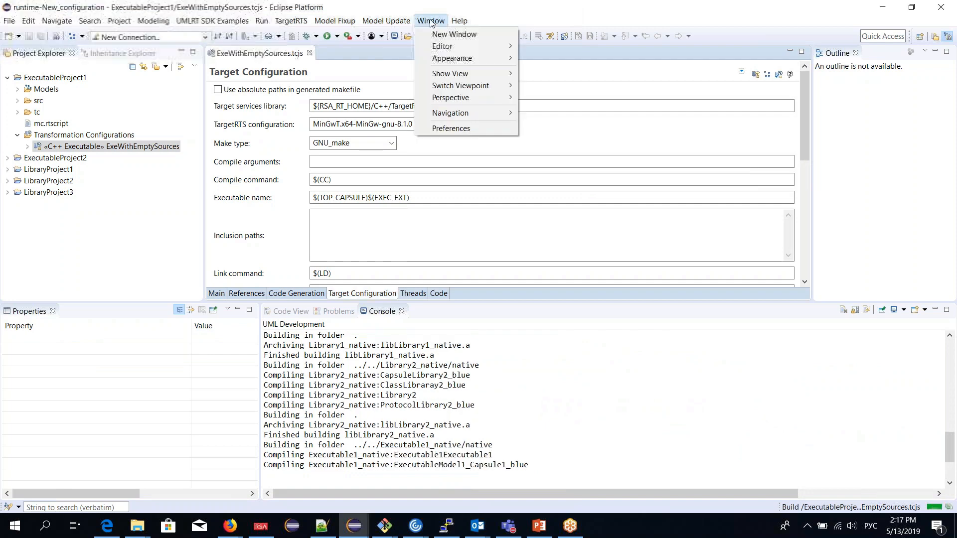
left_click(442, 128)
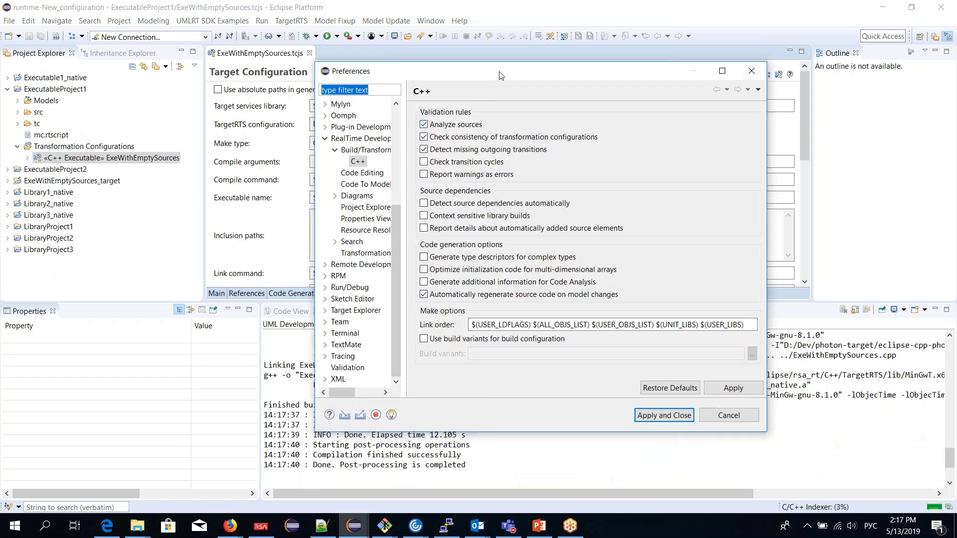
left_click_drag(479, 75, 295, 71)
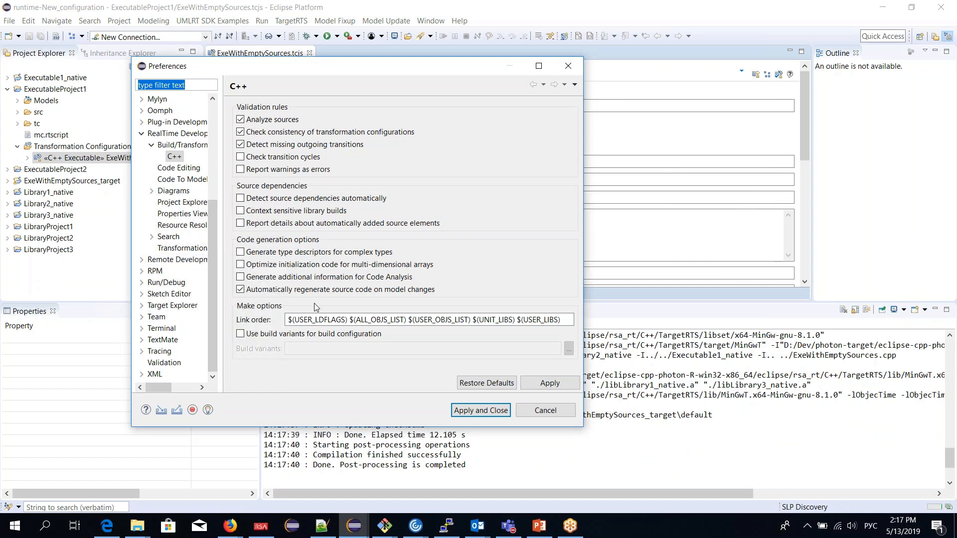
left_click(328, 278)
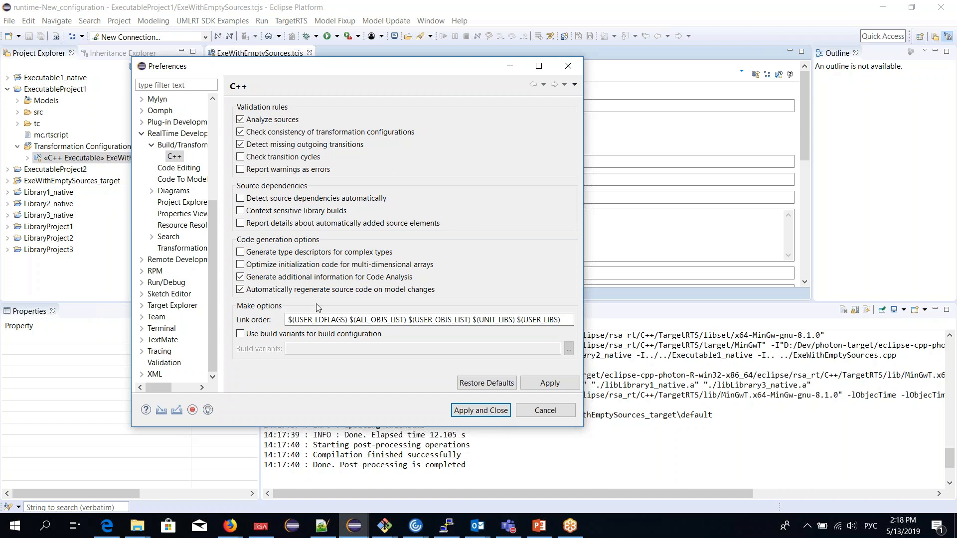
Apply the changed build preferences, accept the removal of all target projects and dismiss the preference recorder without recording
left_click(486, 411)
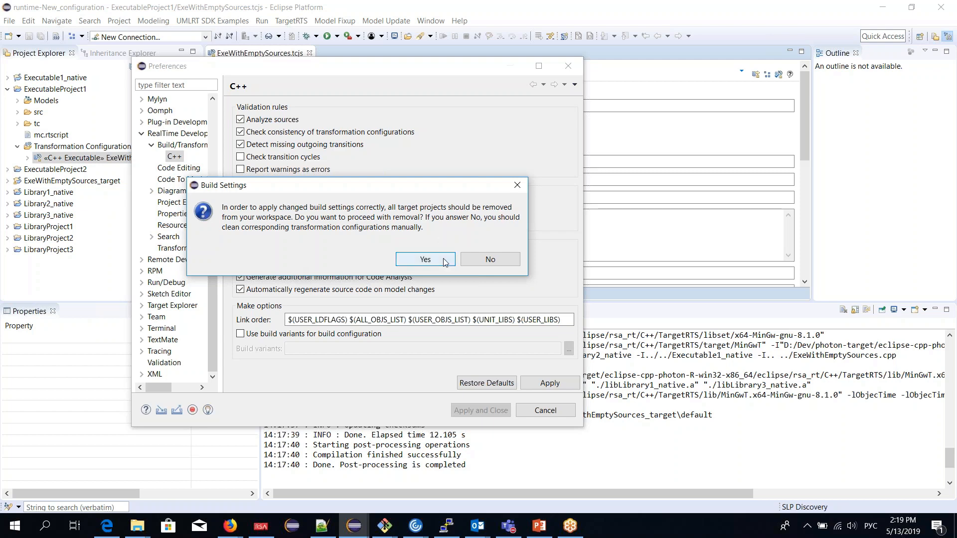
left_click(444, 258)
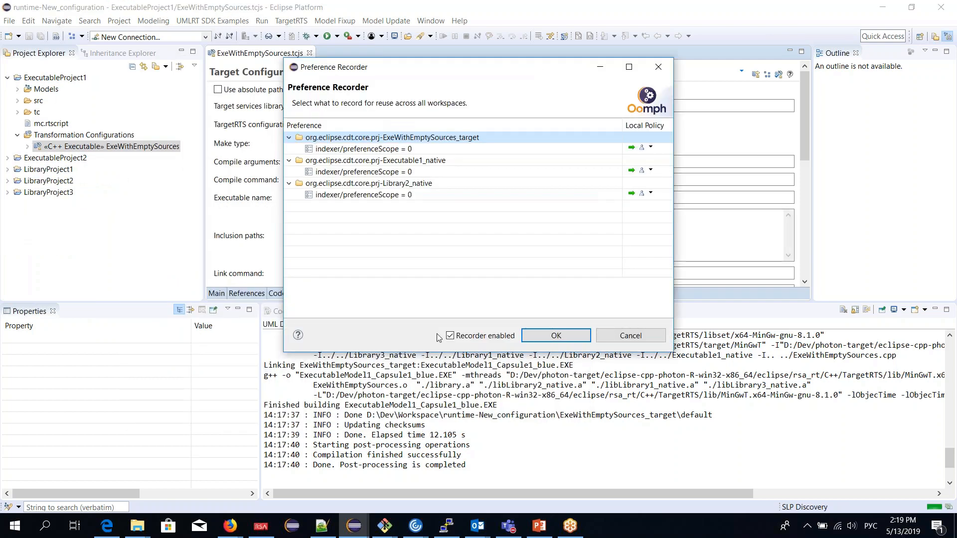
left_click(632, 335)
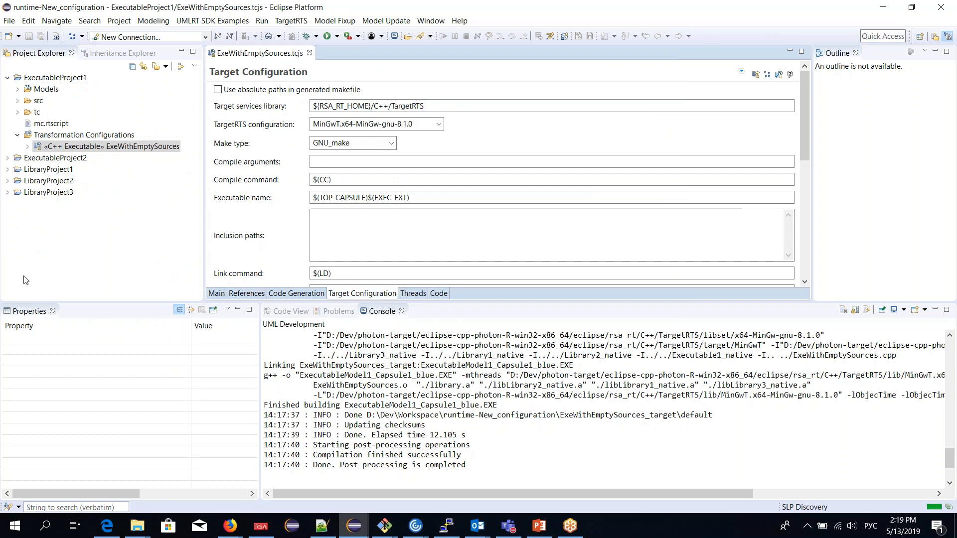
left_click(10, 20)
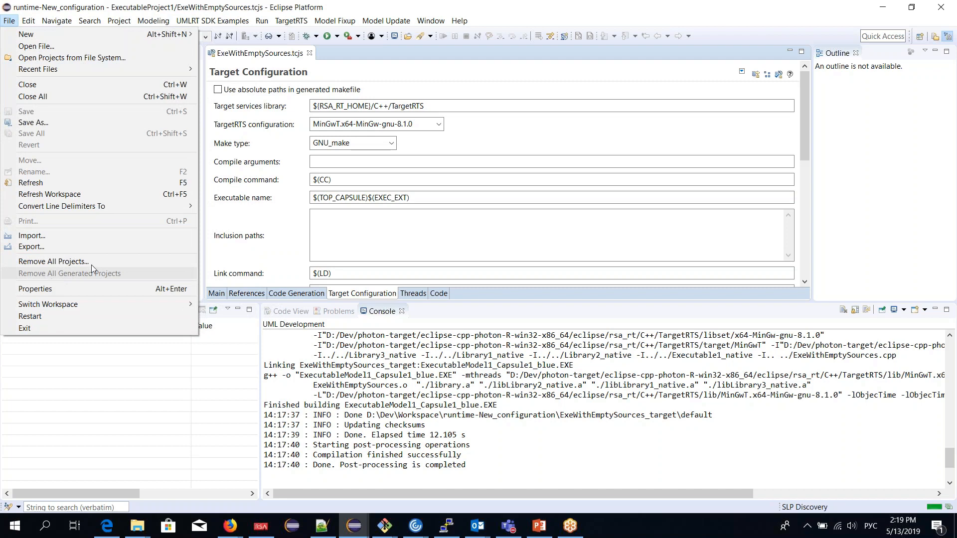
left_click(433, 252)
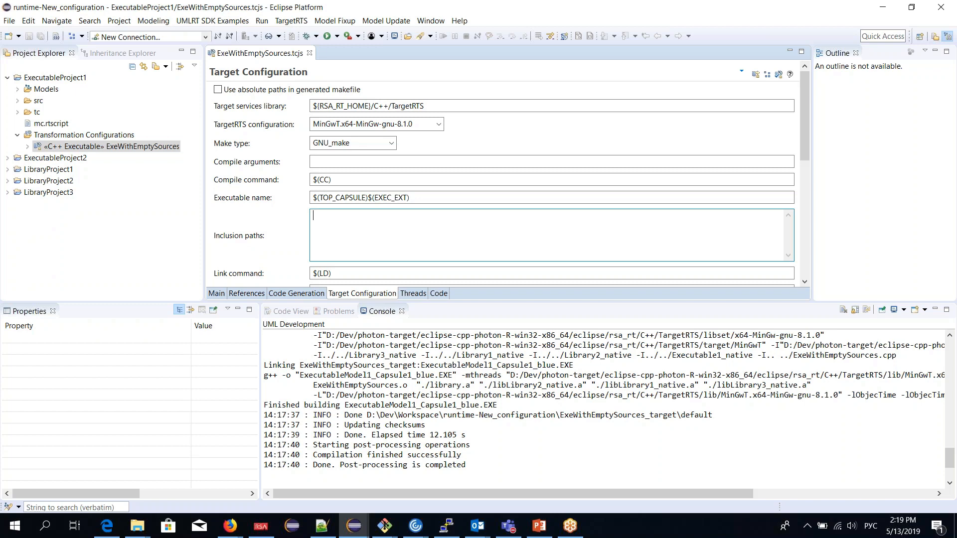
right_click(114, 147)
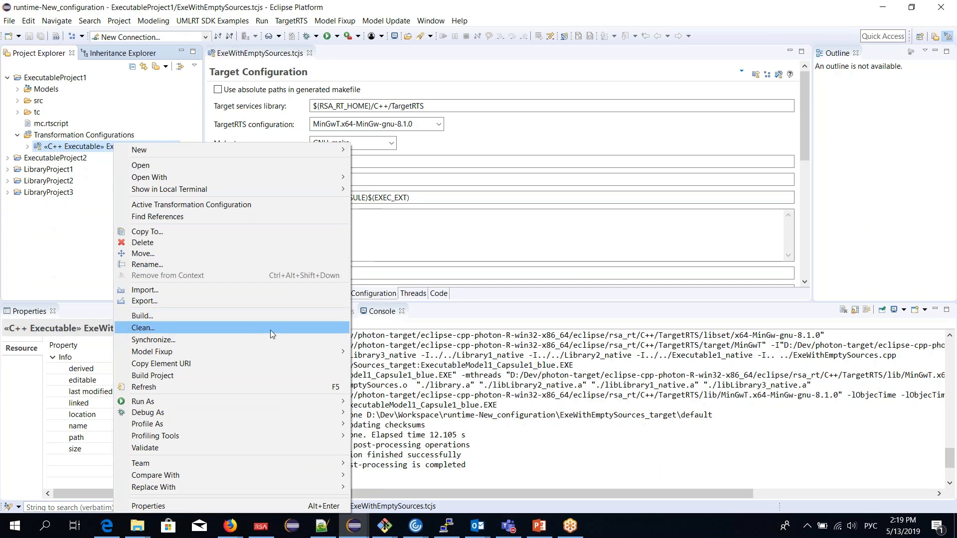
left_click(503, 168)
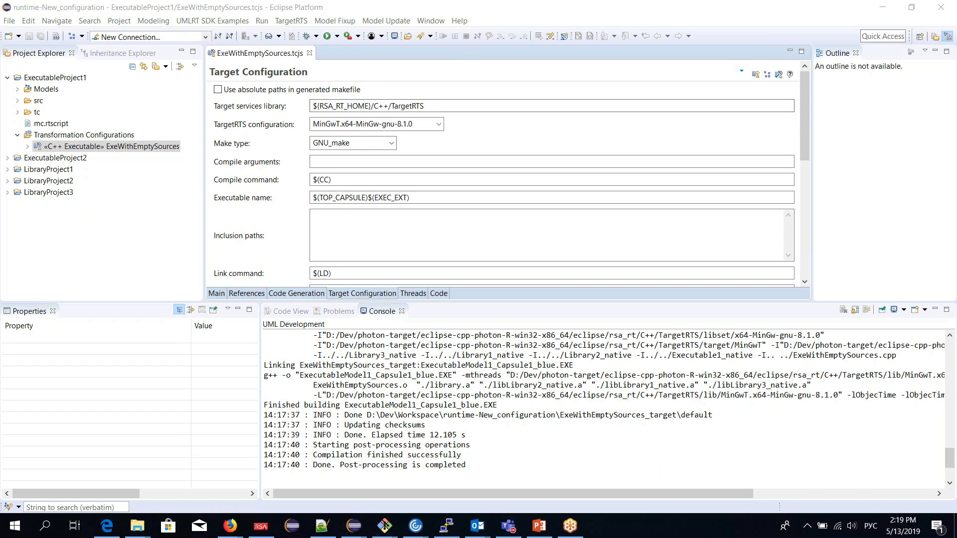
Build the ExeWithEmptySources transformation configuration to regenerate the target projects, and review the Code Analysis messages in the build log
left_click(768, 75)
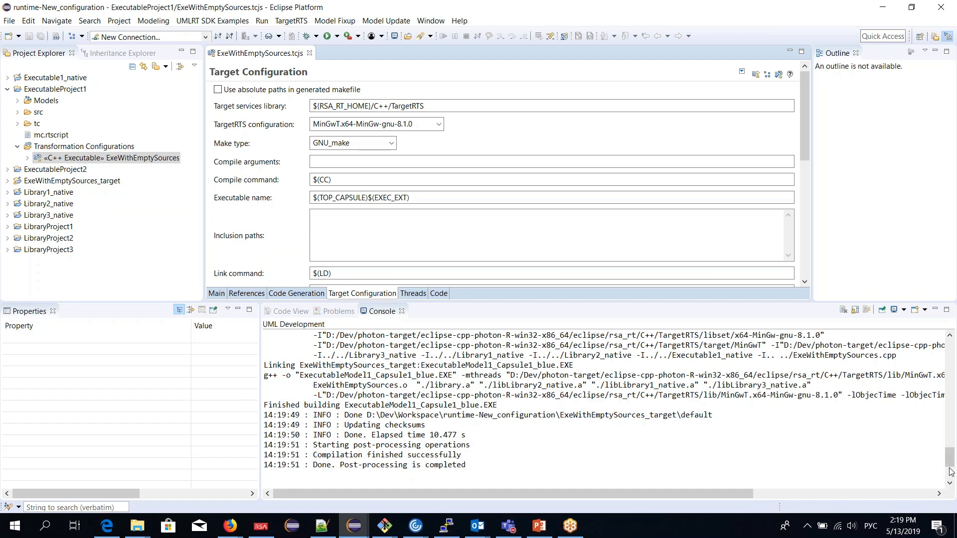
left_click_drag(950, 468, 954, 394)
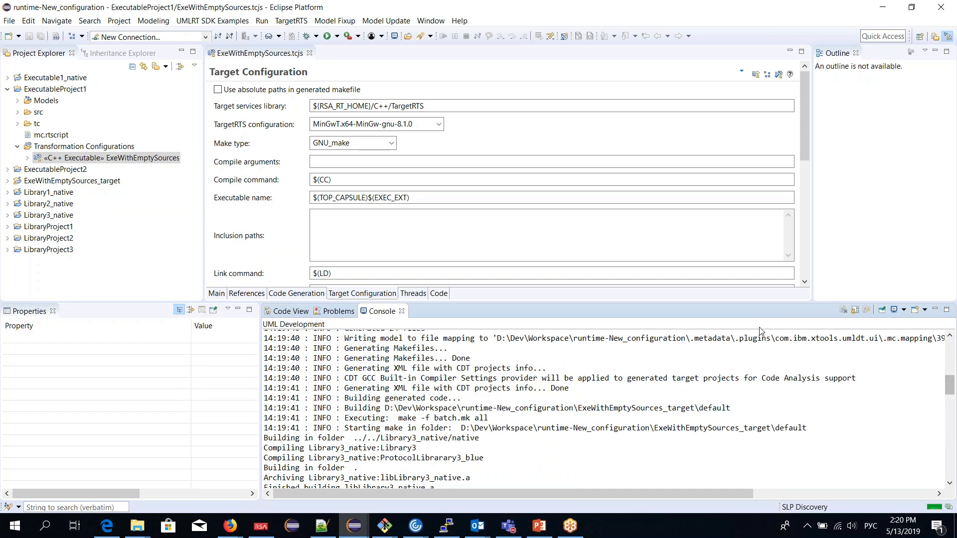
left_click(581, 534)
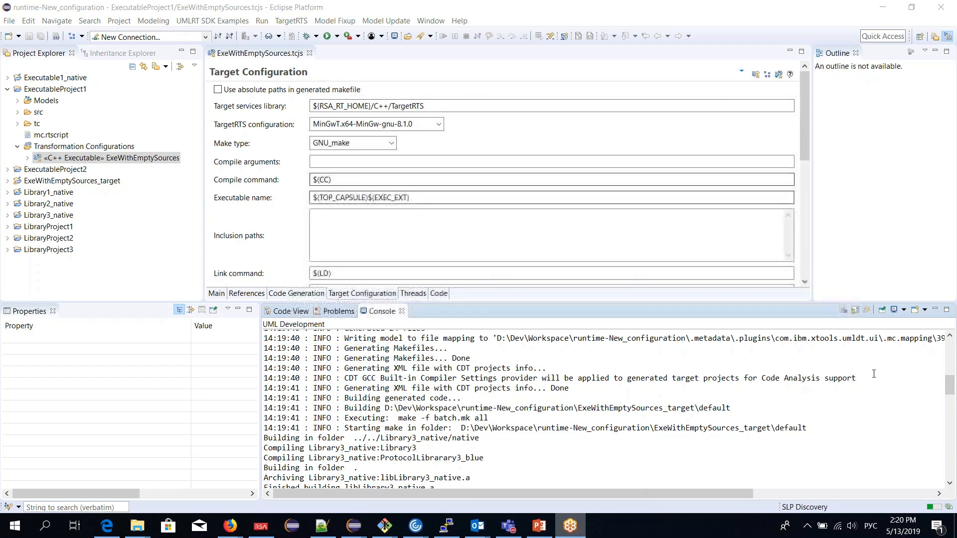
Build the unchanged ExeWithEmptySources configuration again and examine how change detection and the generation steps are reported in the build log
left_click(768, 78)
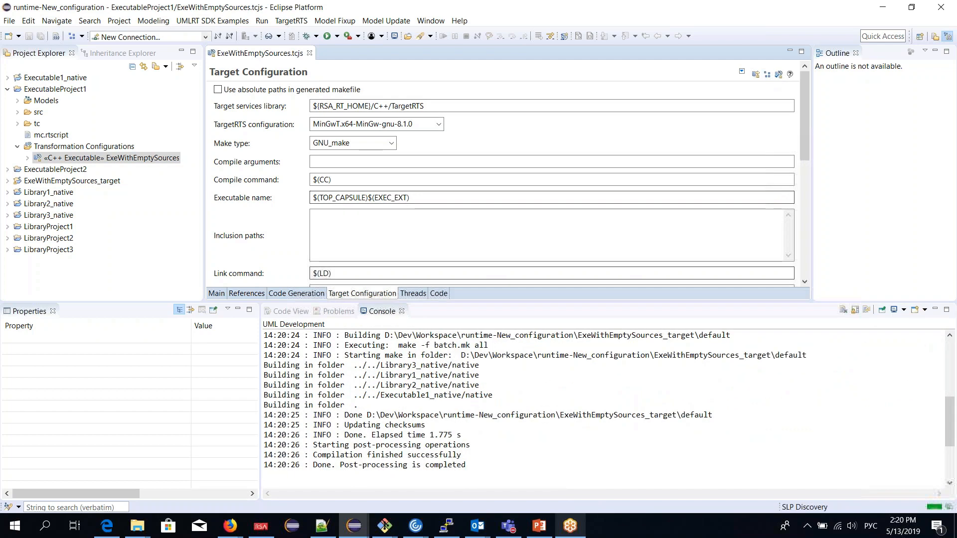
scroll(600, 413, "up", 3)
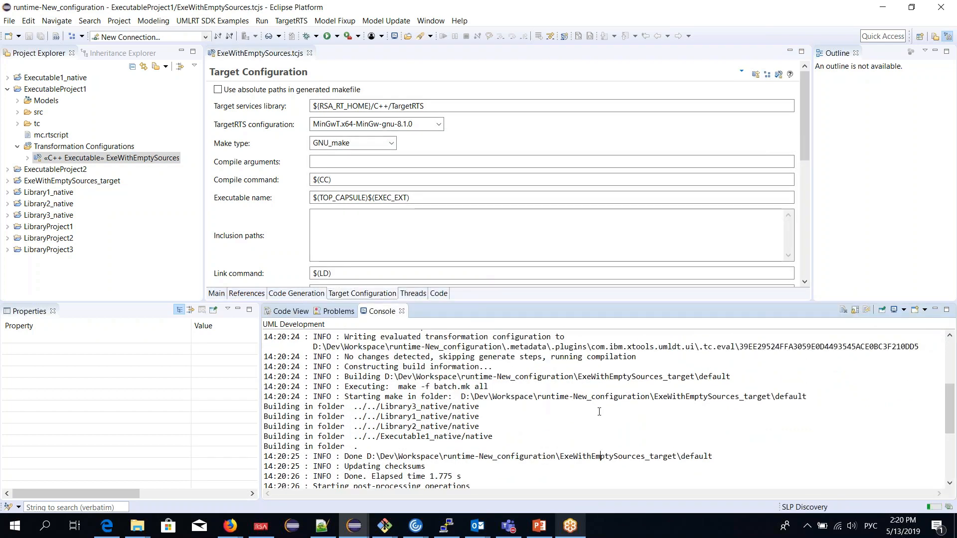
left_click_drag(270, 384, 645, 382)
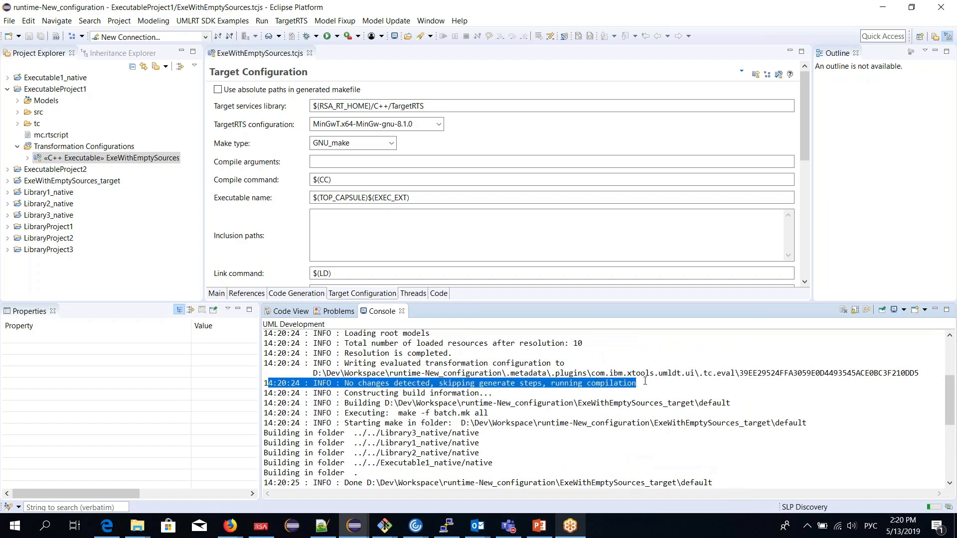
left_click(645, 381)
left_click_drag(605, 379, 267, 382)
left_click(396, 392)
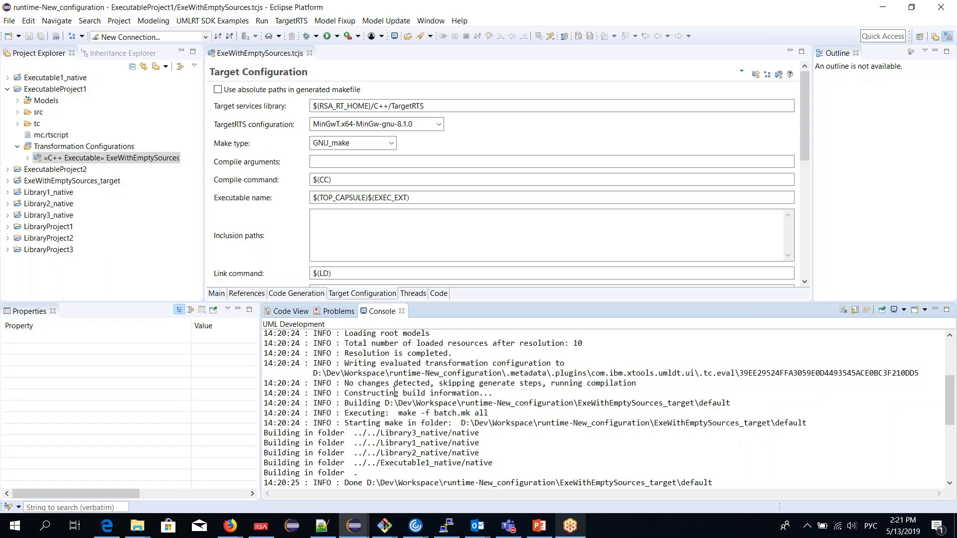
left_click_drag(376, 384, 491, 385)
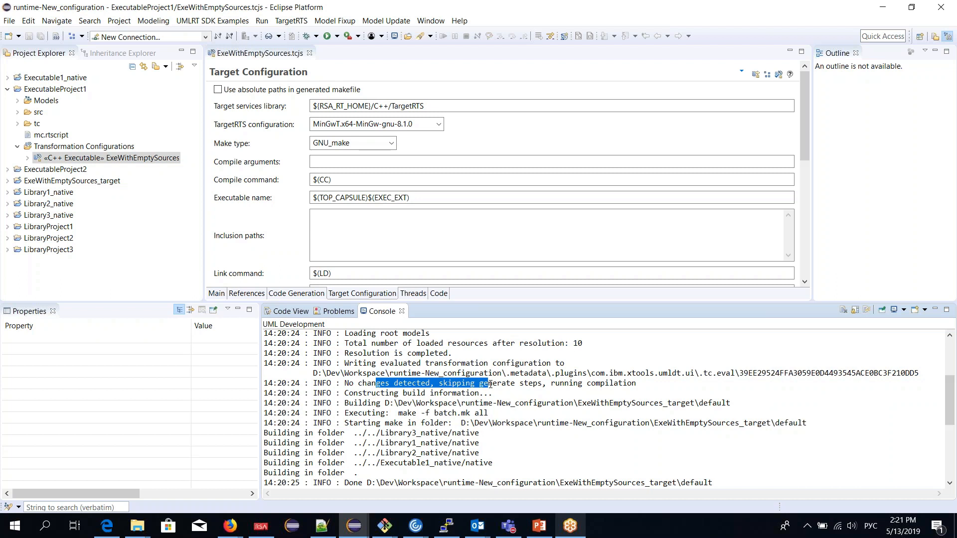
left_click(490, 384)
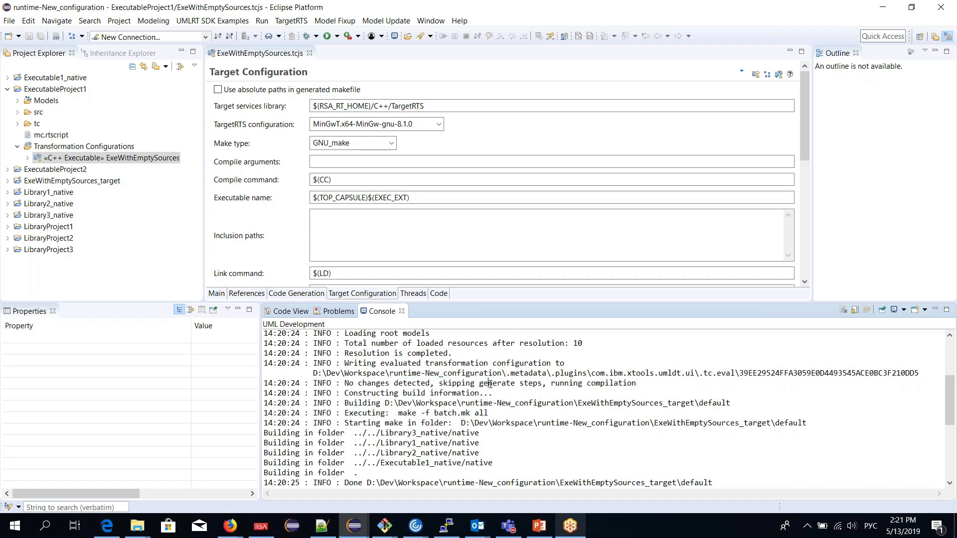
left_click_drag(658, 385, 341, 385)
left_click(413, 362)
scroll(413, 361, "up", 2)
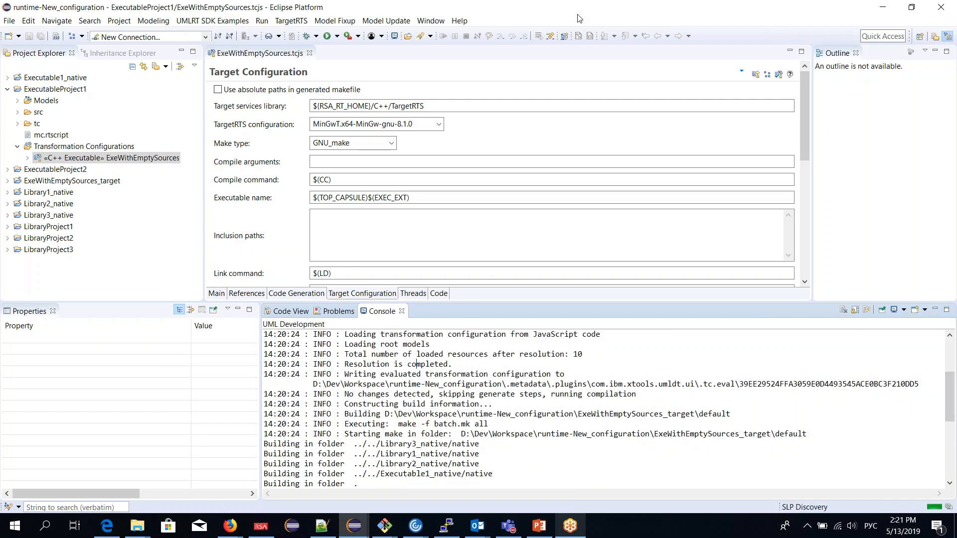
Open the RealTime Development Build/Transformations preferences at the build server's idle-time restart setting
left_click(430, 21)
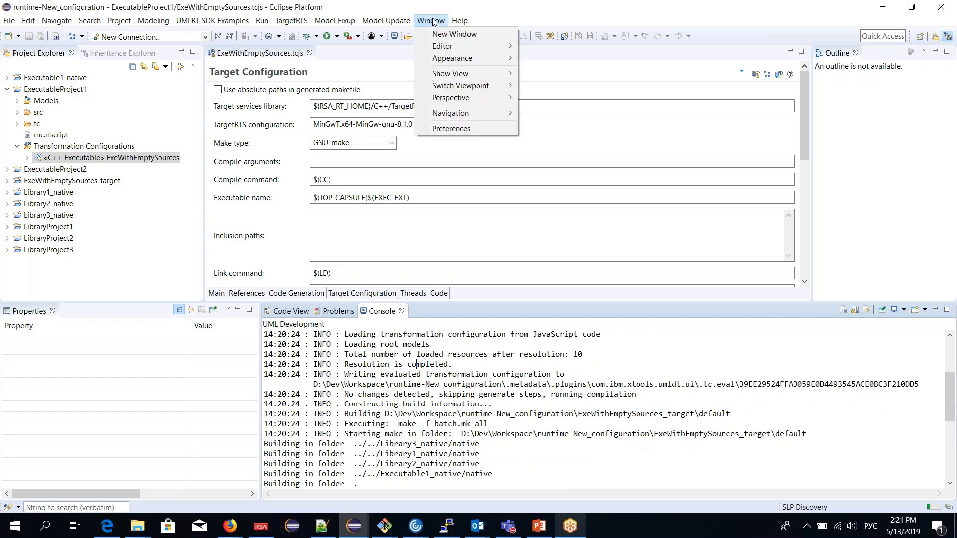
left_click(439, 130)
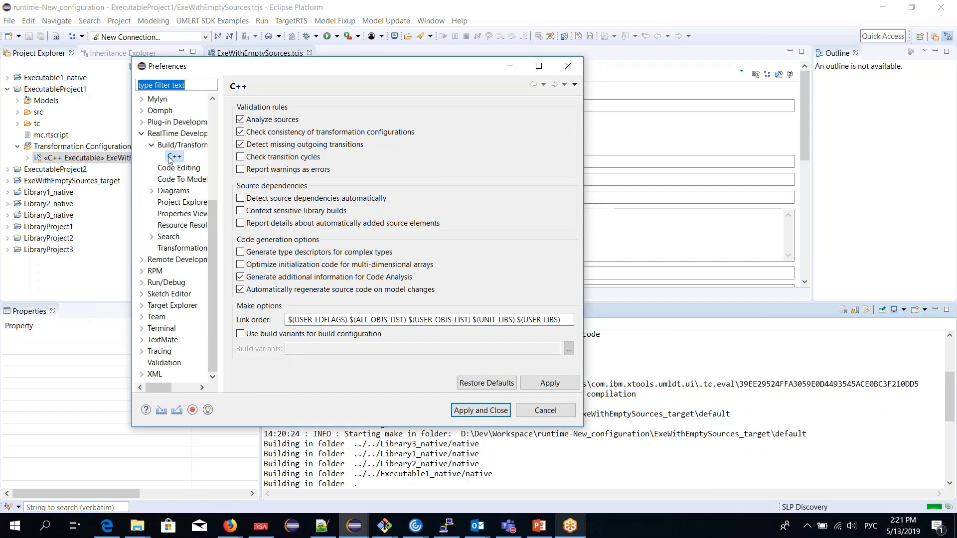
left_click(179, 145)
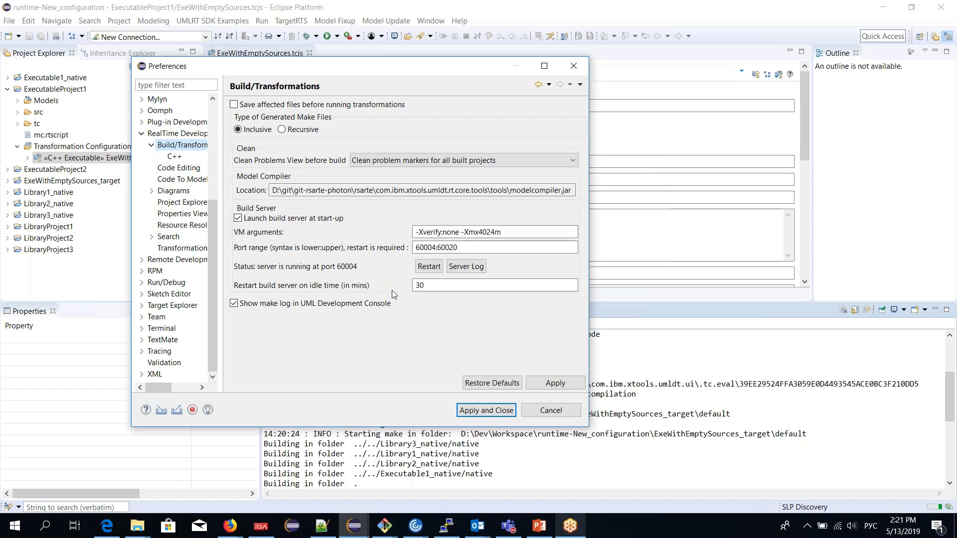
left_click(427, 285)
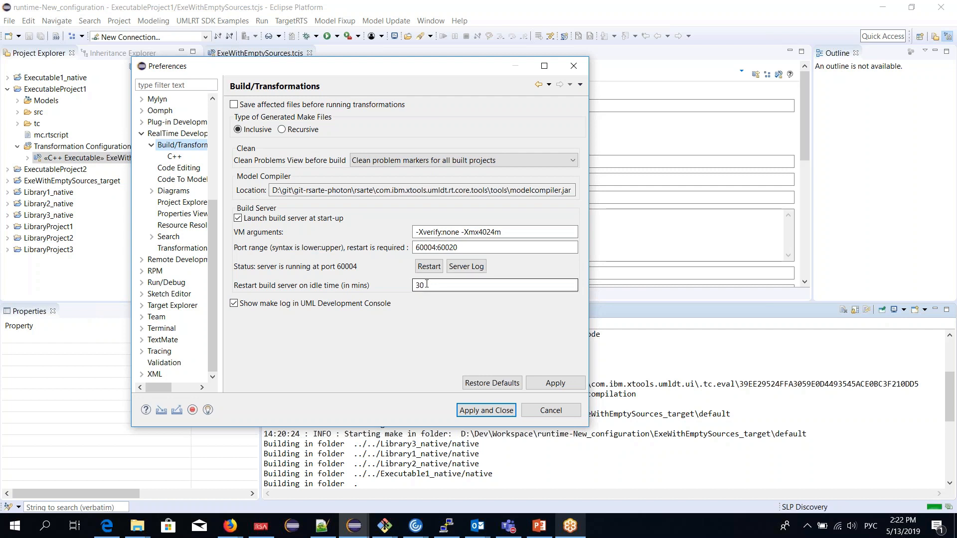